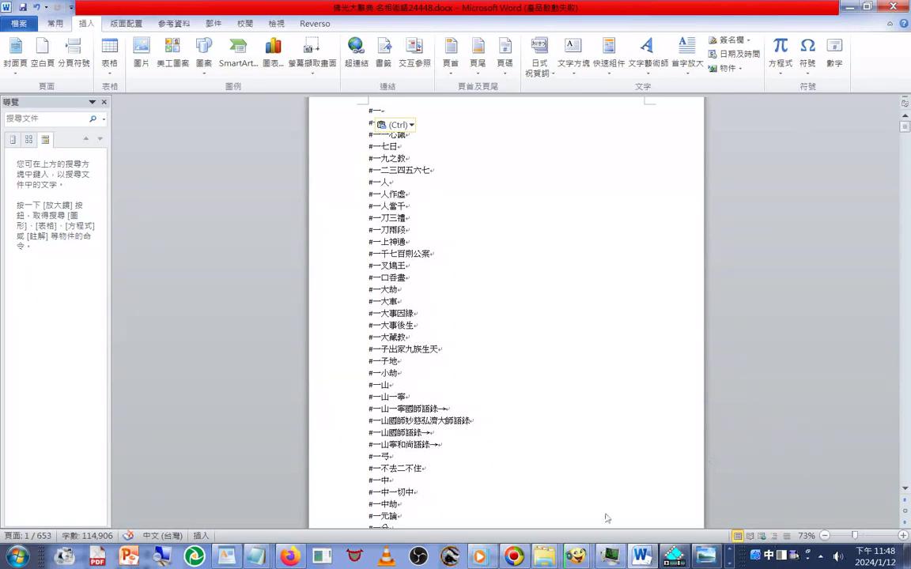
# - Switch to Windows Media Player, skip 視訊播放軌 4 to near its end, and force the player to close
pyautogui.click(480, 557)
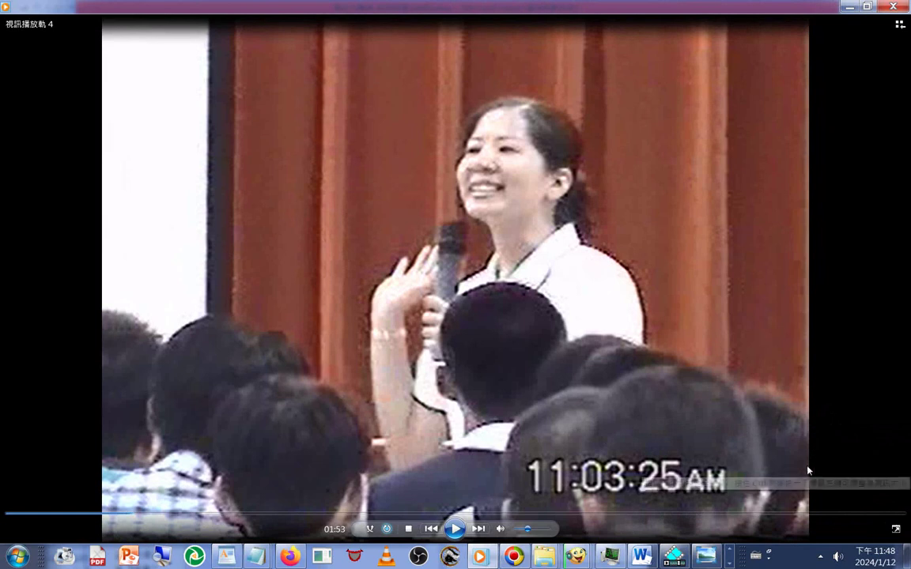
pyautogui.click(819, 514)
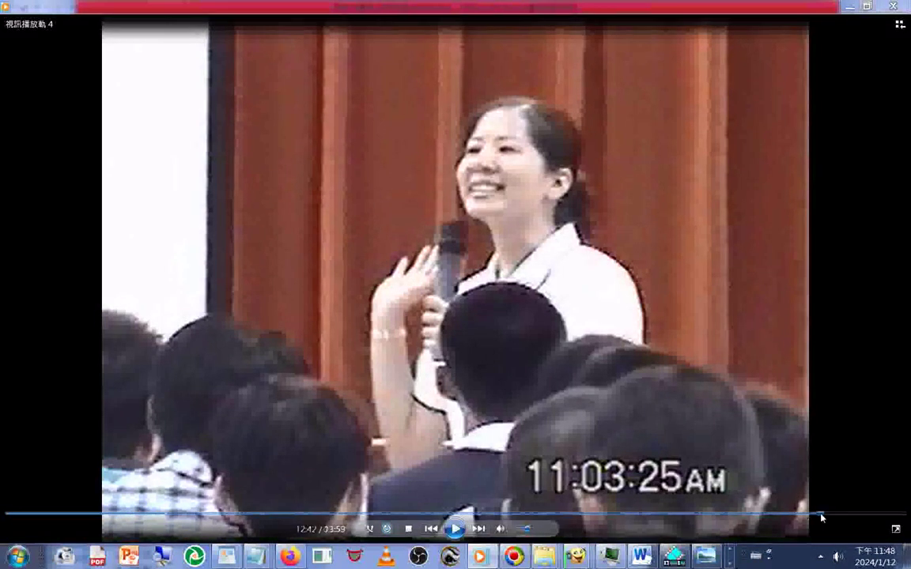
pyautogui.click(873, 514)
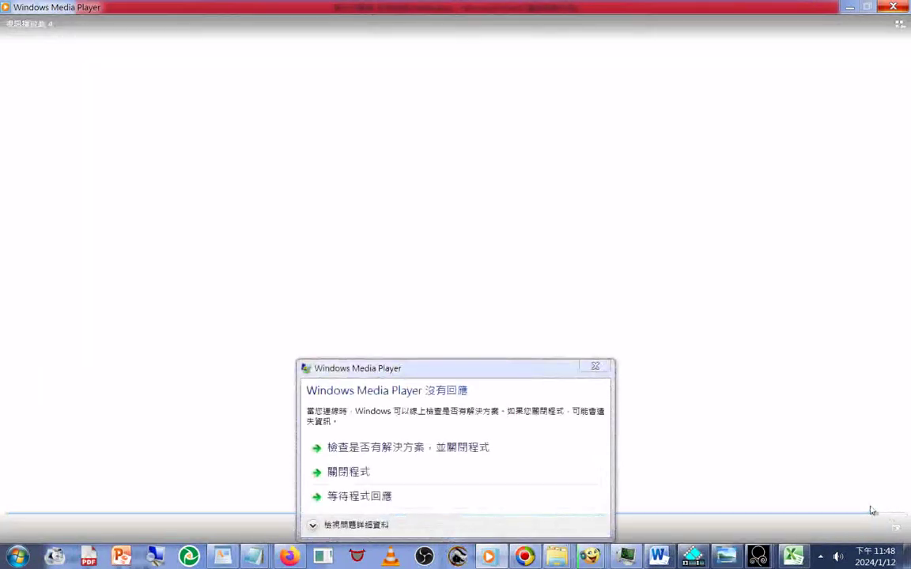
pyautogui.click(381, 476)
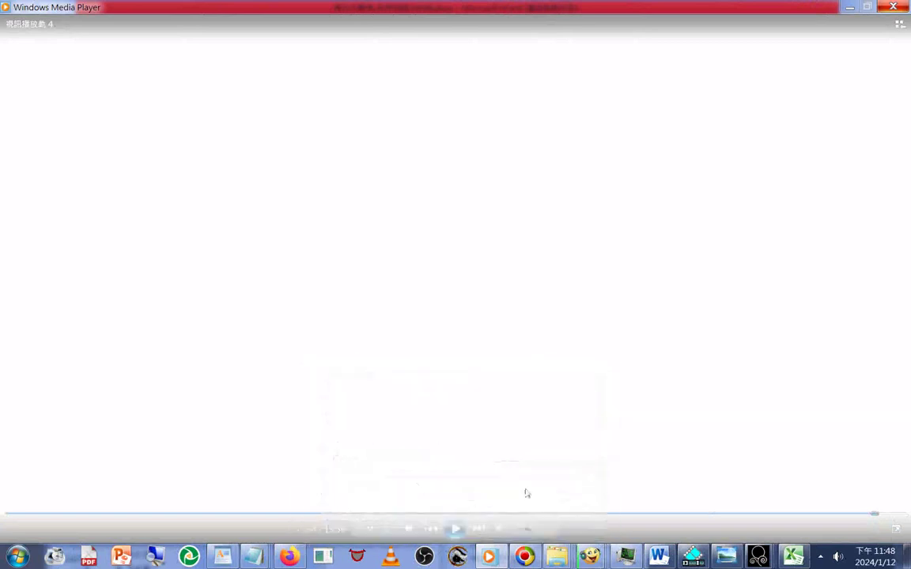
# - Open the MPEGAV folder window of DVD drive G: and check the details of the AVSEQ DAT files one by one
pyautogui.rightClick(556, 559)
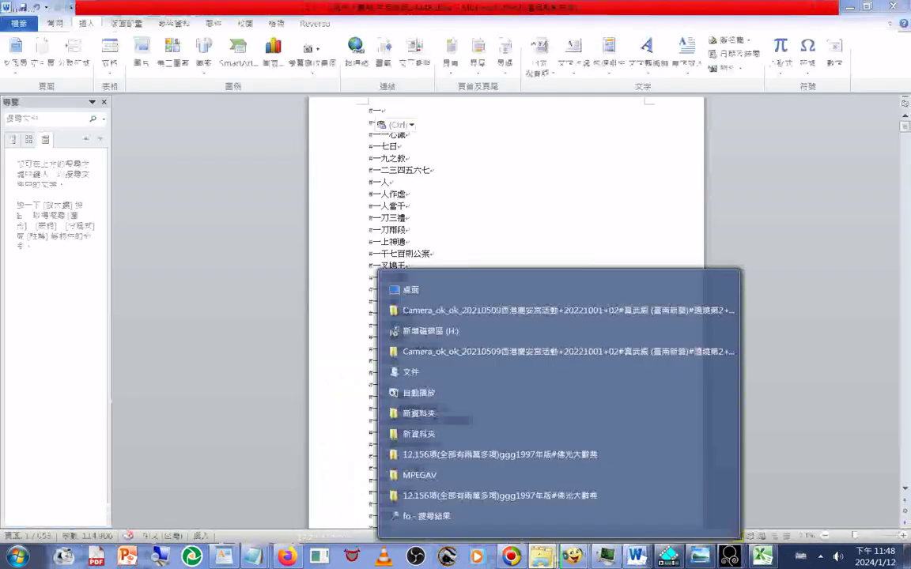
pyautogui.click(419, 475)
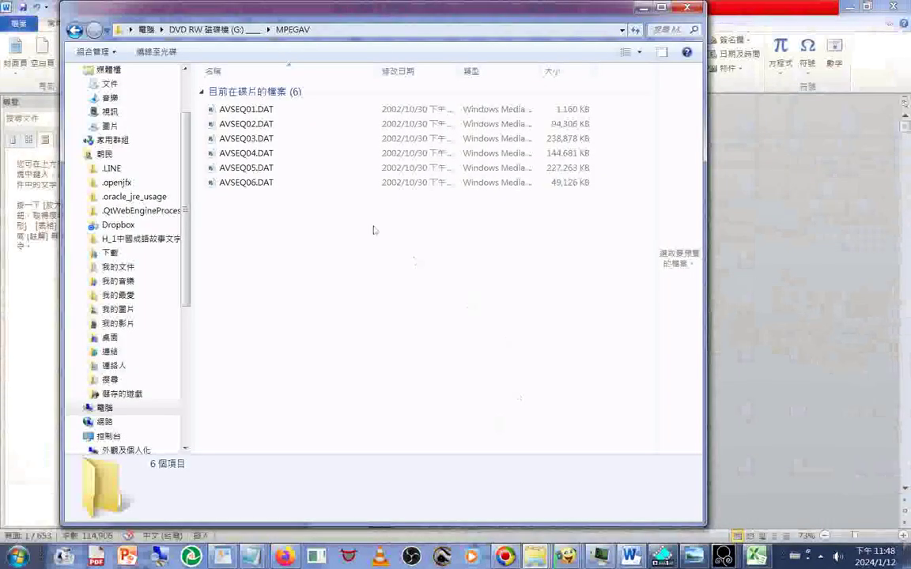
pyautogui.click(265, 115)
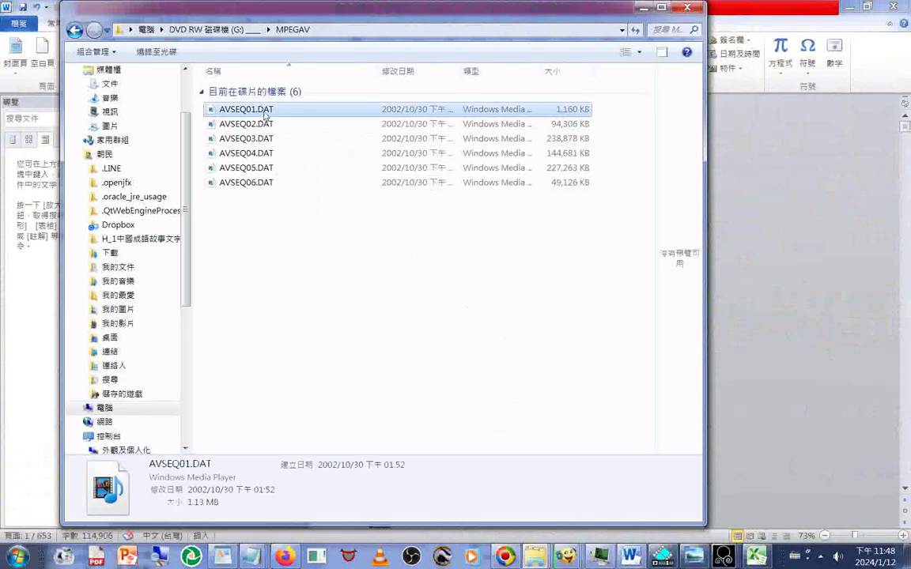
pyautogui.click(262, 126)
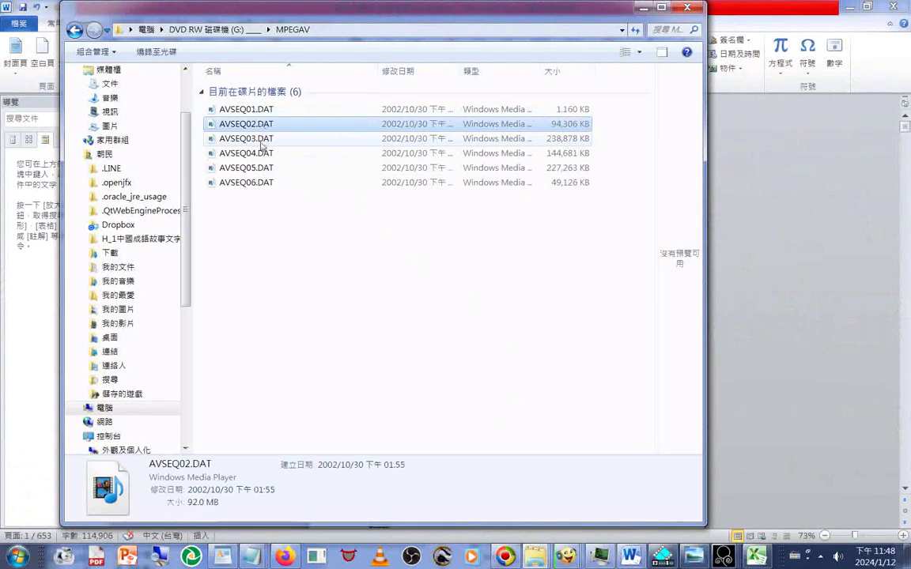
pyautogui.click(262, 142)
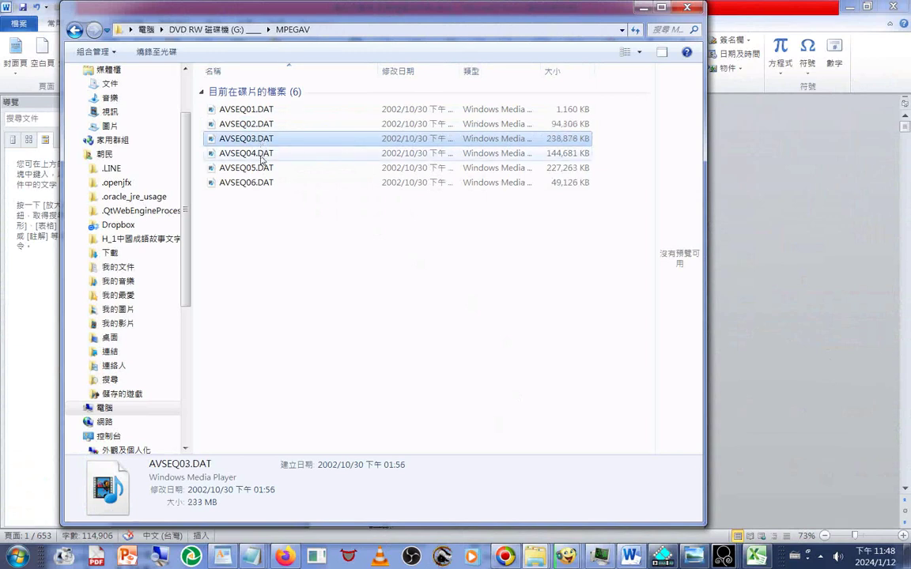
pyautogui.click(262, 156)
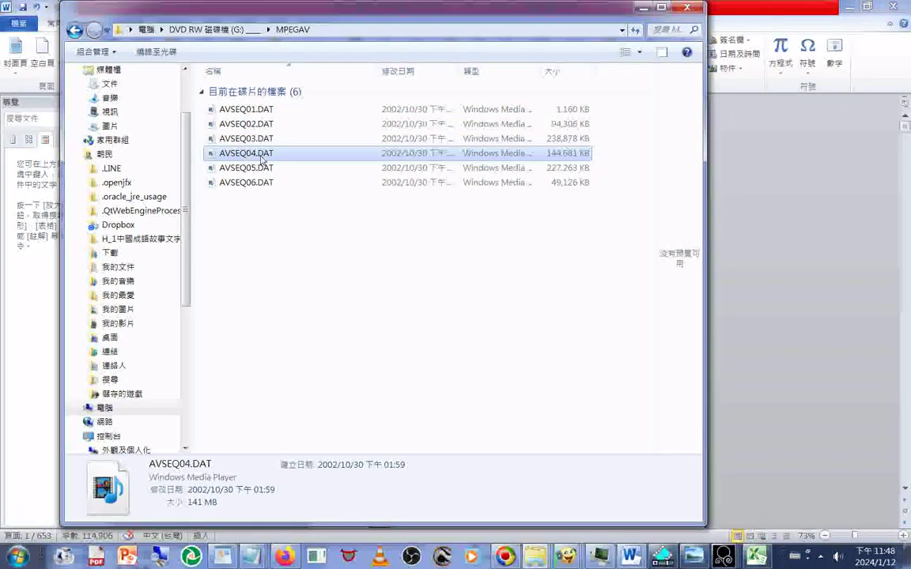
pyautogui.click(263, 170)
# - Copy all six DAT files, AVSEQ01.DAT through AVSEQ06.DAT, from the MPEGAV folder
pyautogui.click(265, 185)
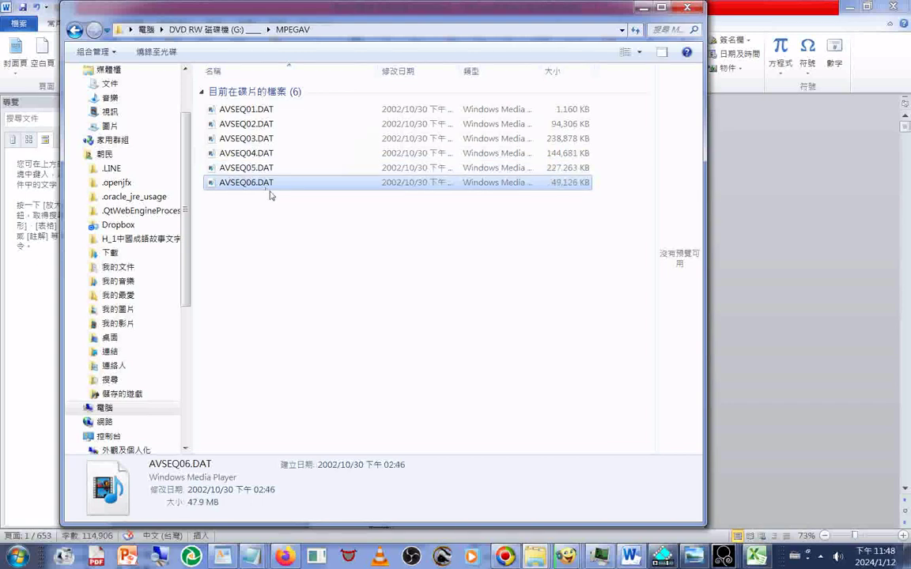
pyautogui.keyDown('shift'); pyautogui.click(266, 117); pyautogui.keyUp('shift')
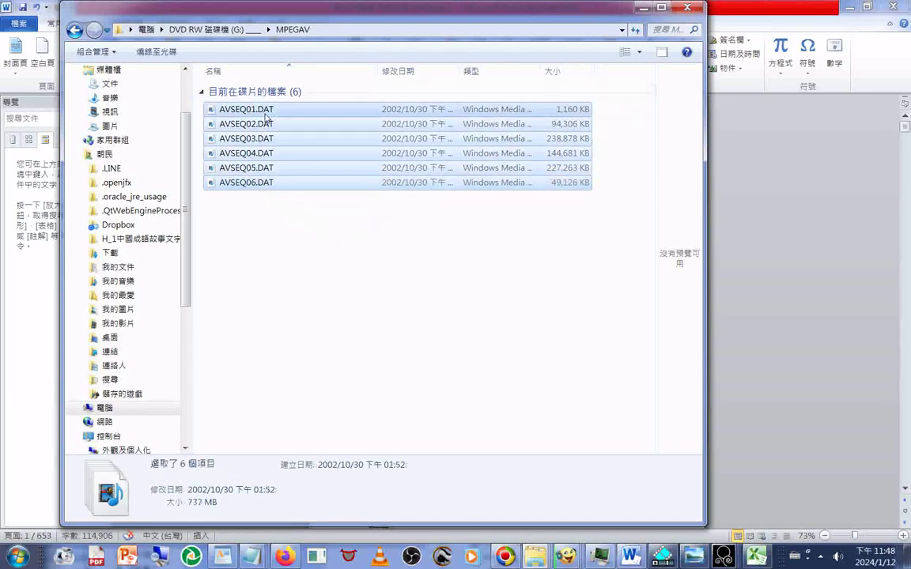
pyautogui.rightClick(267, 128)
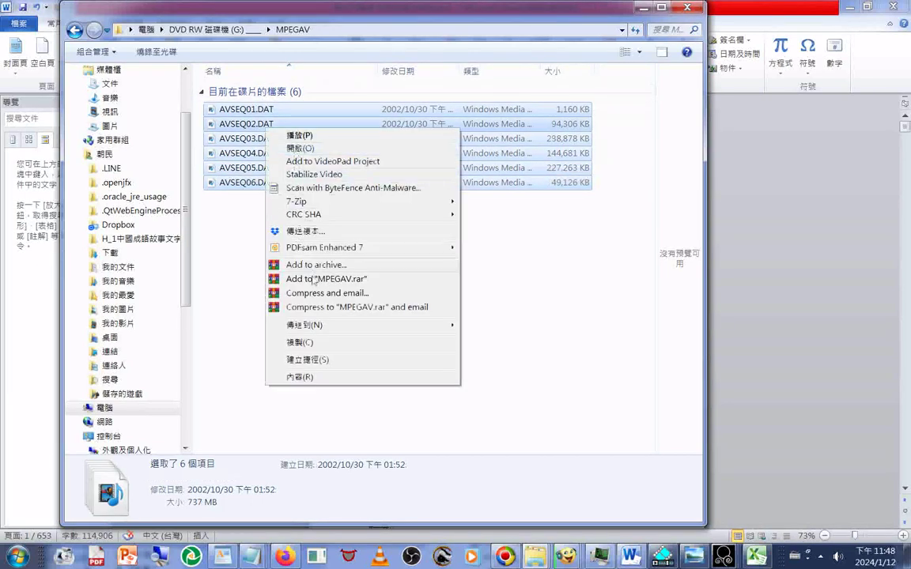
pyautogui.click(304, 343)
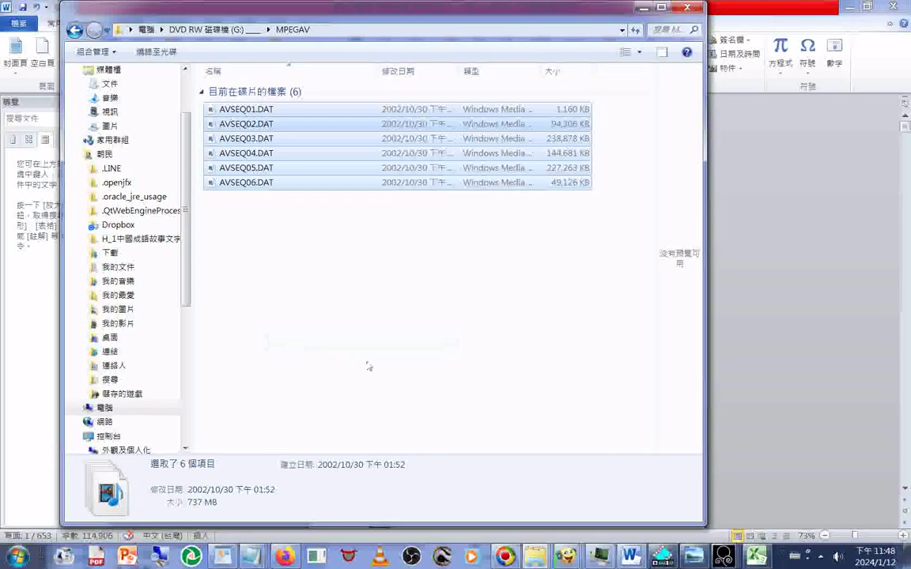
# - Switch to the window of drive H: and create a new folder in the drive's root
pyautogui.click(534, 560)
pyautogui.rightClick(534, 558)
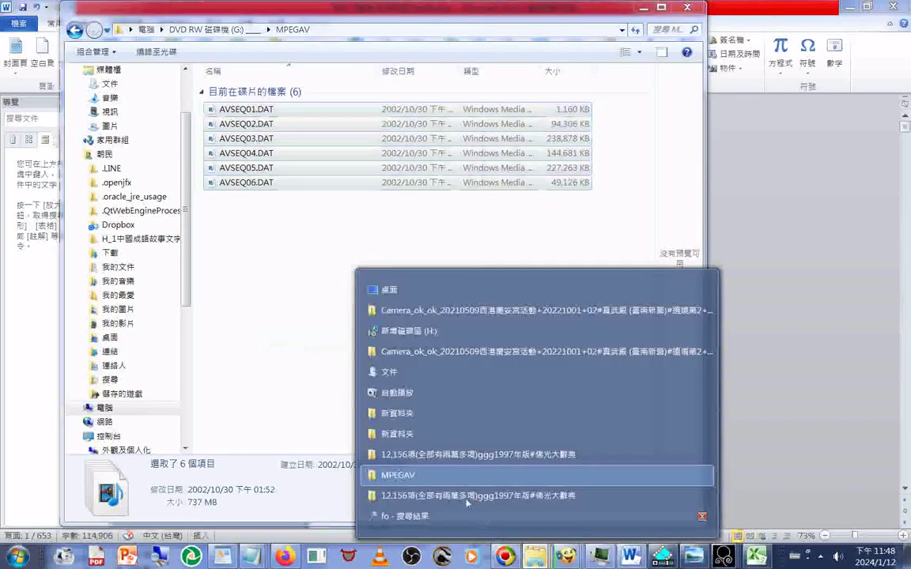
pyautogui.click(418, 331)
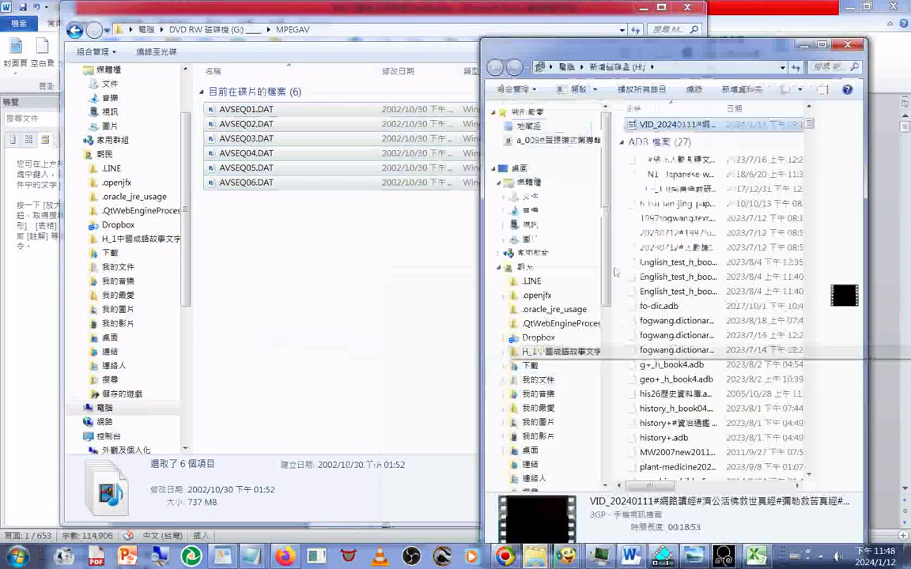
pyautogui.rightClick(619, 236)
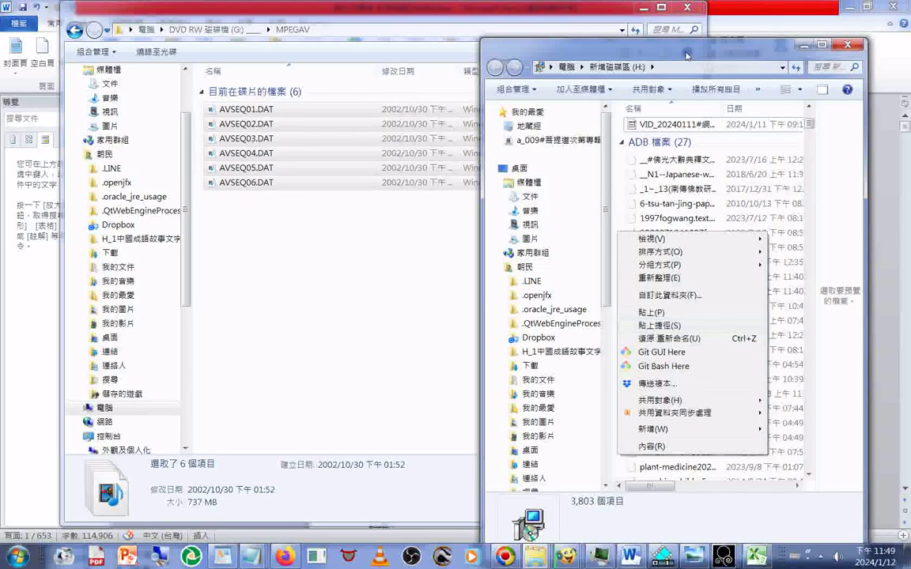
pyautogui.moveTo(620, 52); pyautogui.dragTo(394, 36)
pyautogui.rightClick(395, 198)
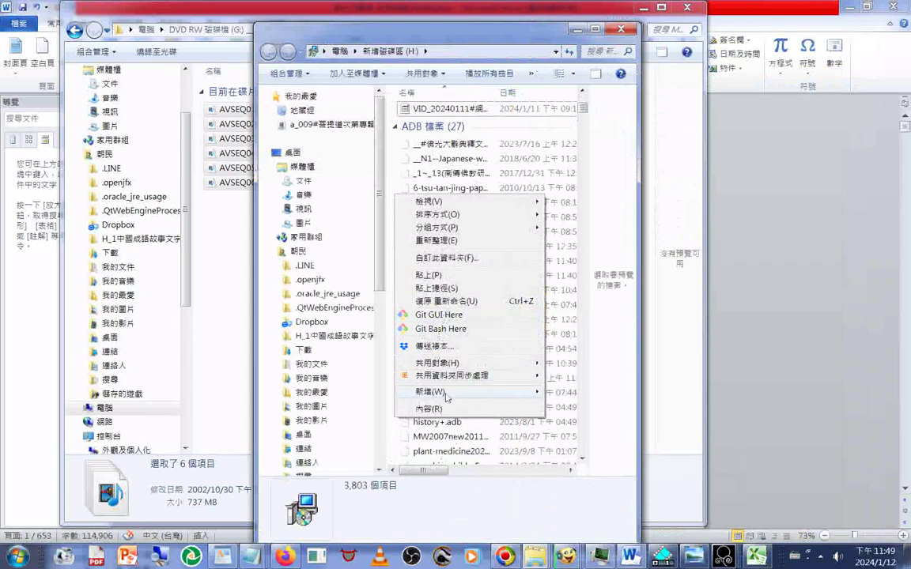
pyautogui.moveTo(431, 392)
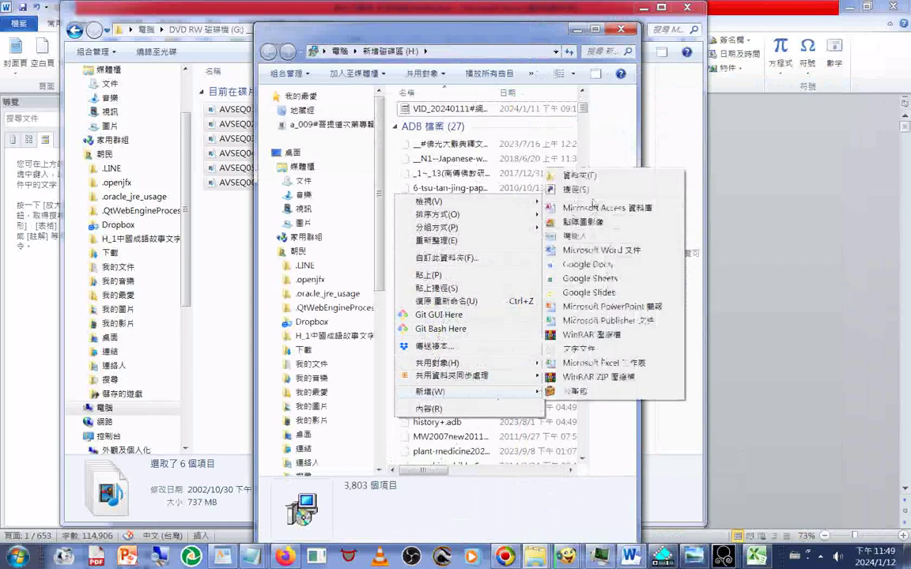
pyautogui.click(578, 175)
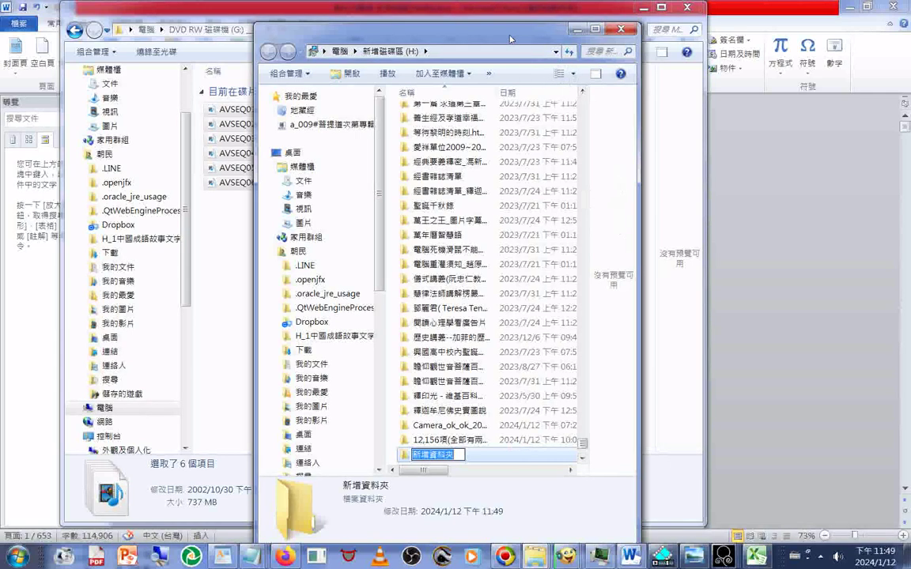
# - Rename the new folder on drive H: as 20021027b
pyautogui.moveTo(510, 38); pyautogui.dragTo(676, 57)
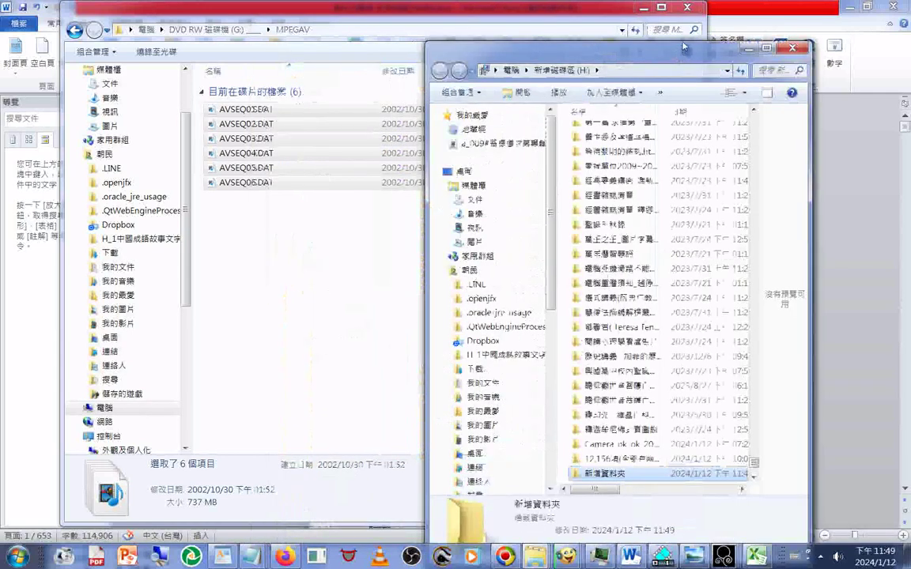
pyautogui.click(600, 474)
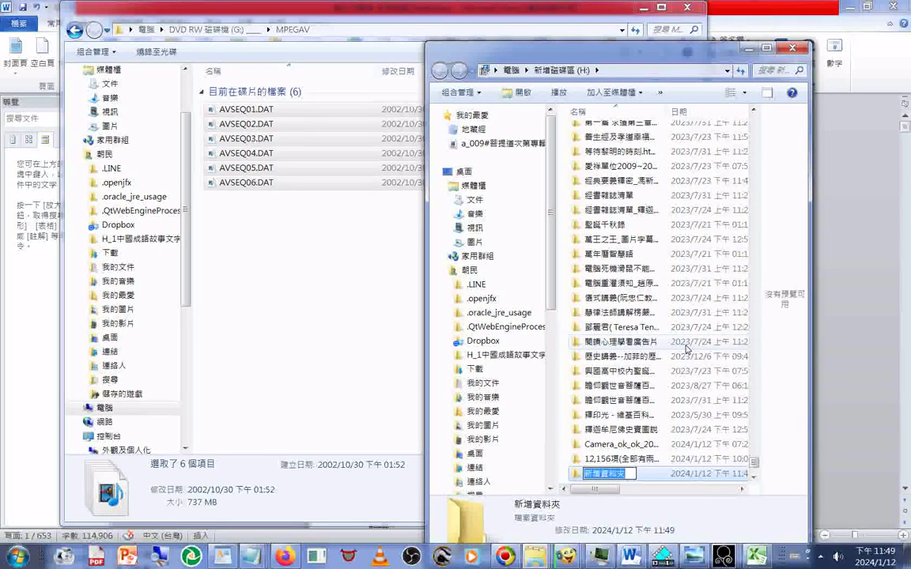
pyautogui.write('20021027')
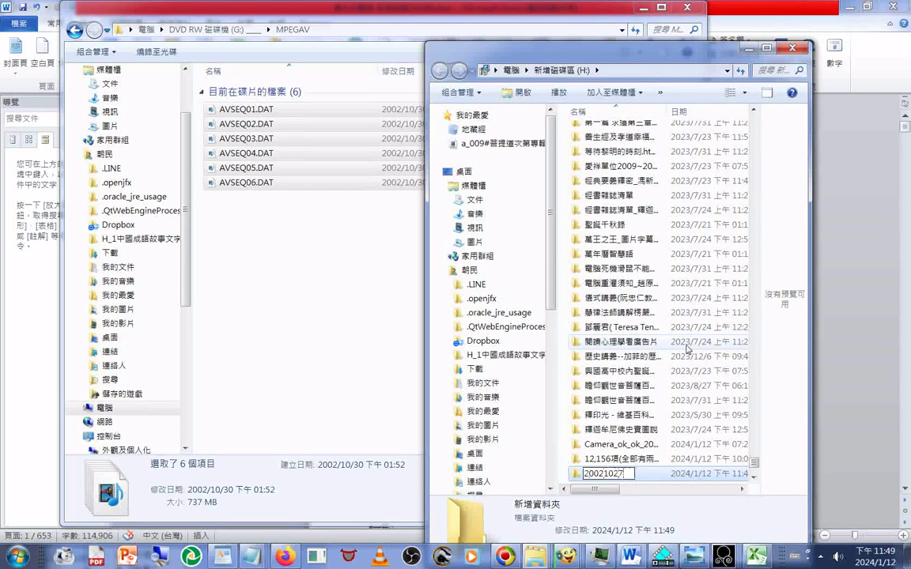
pyautogui.write('b')
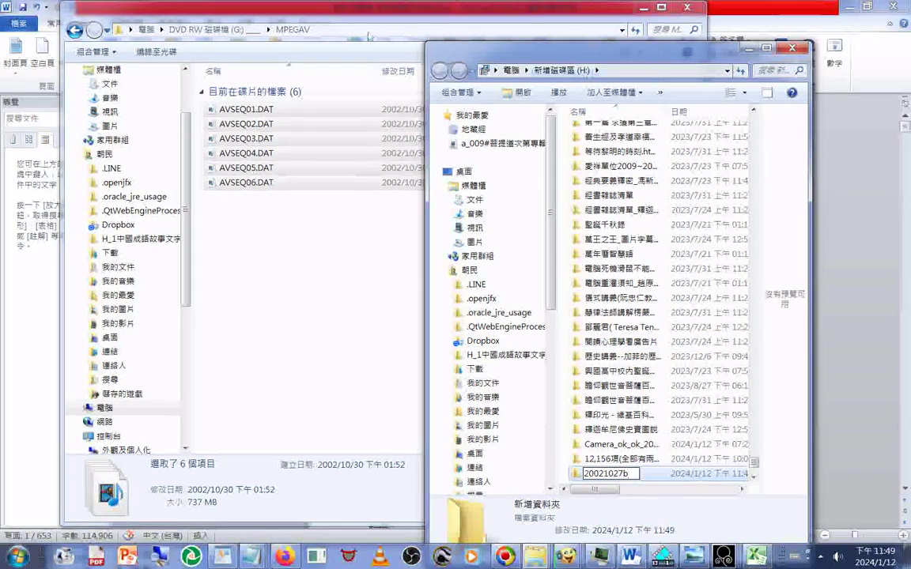
# - Reopen the name of folder 20021027b for editing and append 神源山莊 with Chinese input
pyautogui.moveTo(506, 51); pyautogui.dragTo(119, 53)
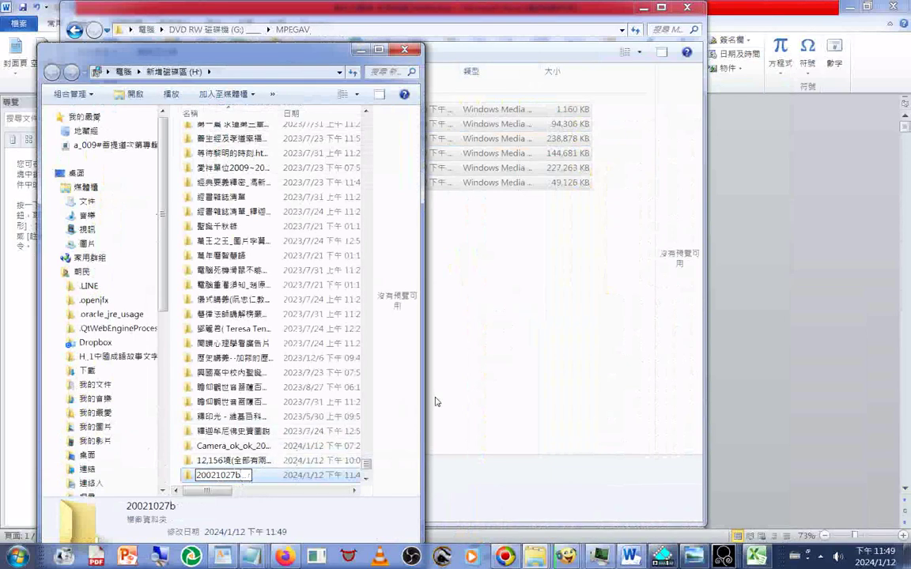
pyautogui.hotkey('ctrl', 'space')
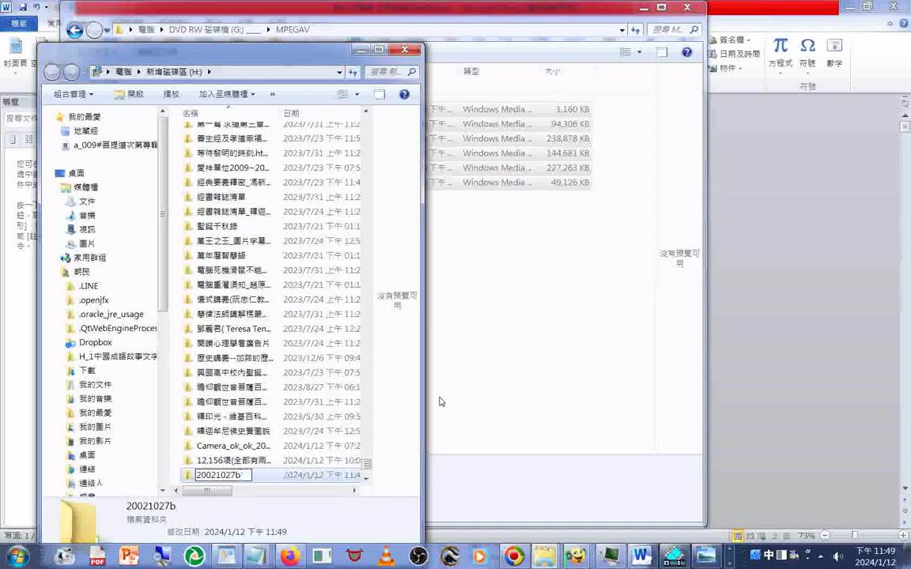
pyautogui.write('埔源ㄕ')
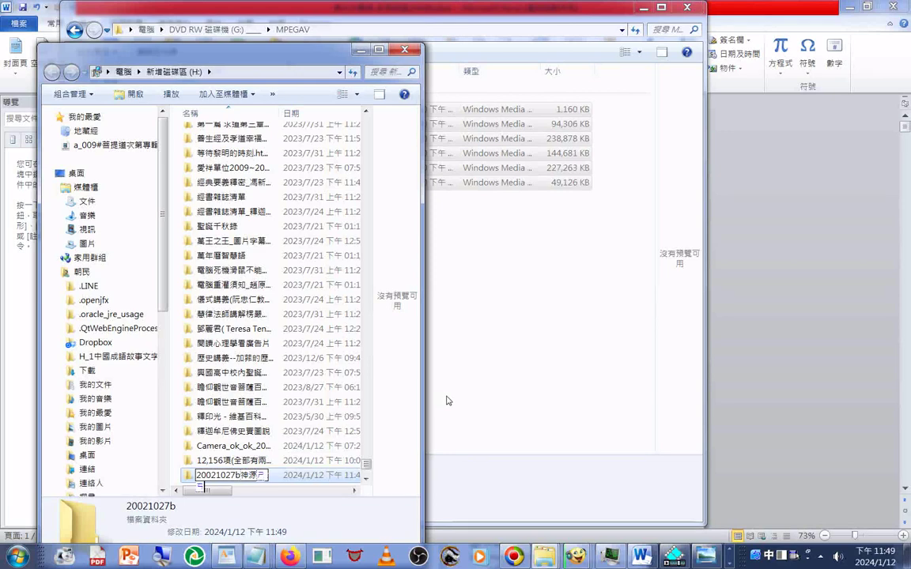
pyautogui.press('BackSpace')
pyautogui.write('ㄓ')
pyautogui.press('BackSpace')
pyautogui.write('ㄨㄤ')
pyautogui.press('space')
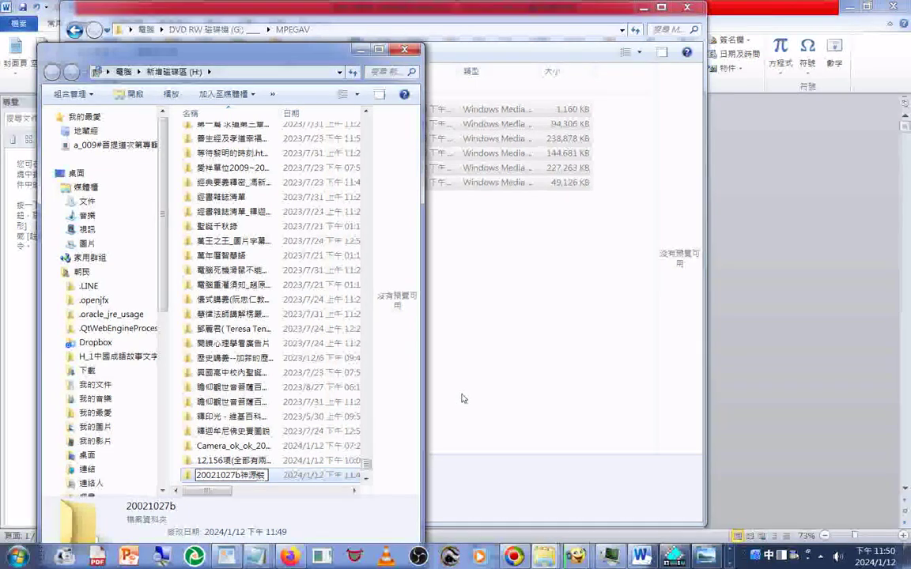
pyautogui.press('space')
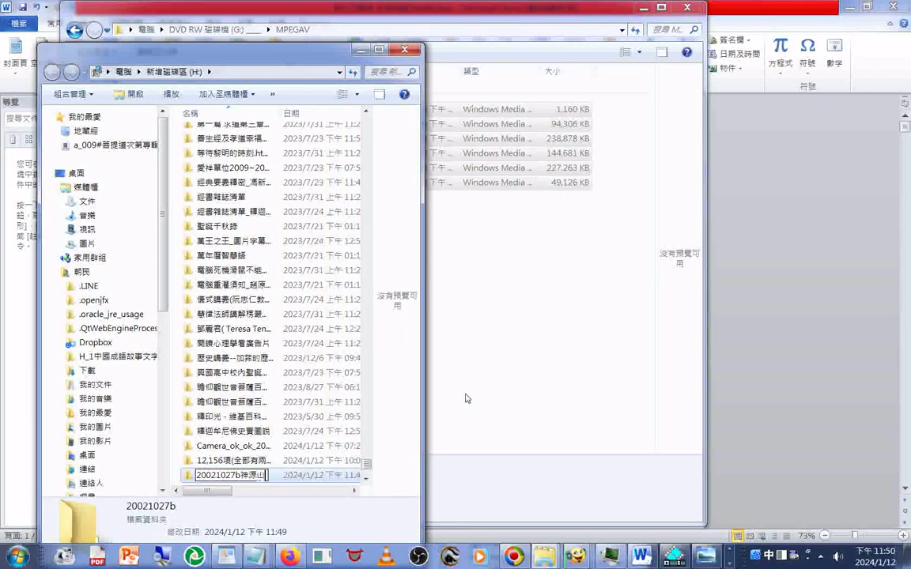
pyautogui.write('莊')
pyautogui.press('Return')
# - Append 義和聖堂青少年班 to the folder name after 神源山莊
pyautogui.write('一和聖ㄊㄤ')
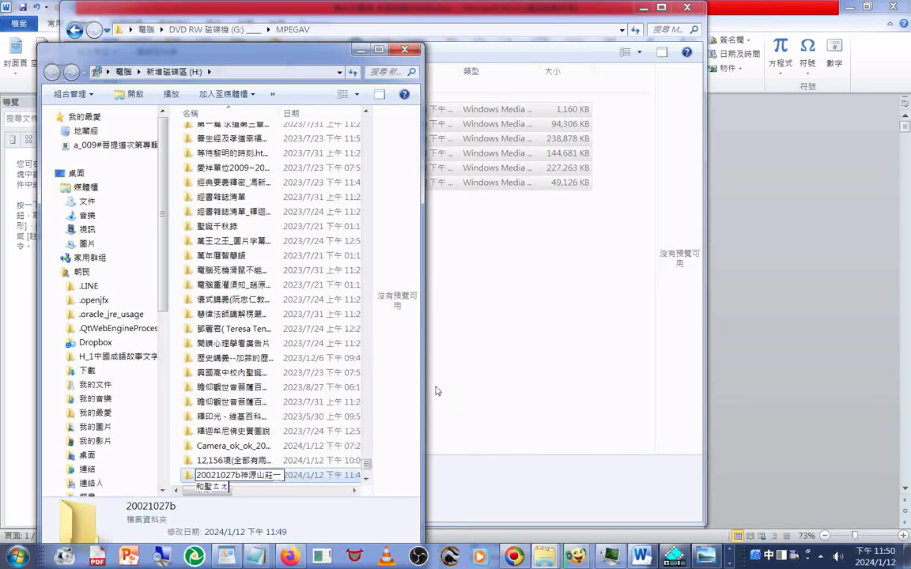
pyautogui.write('堂')
pyautogui.press('Return')
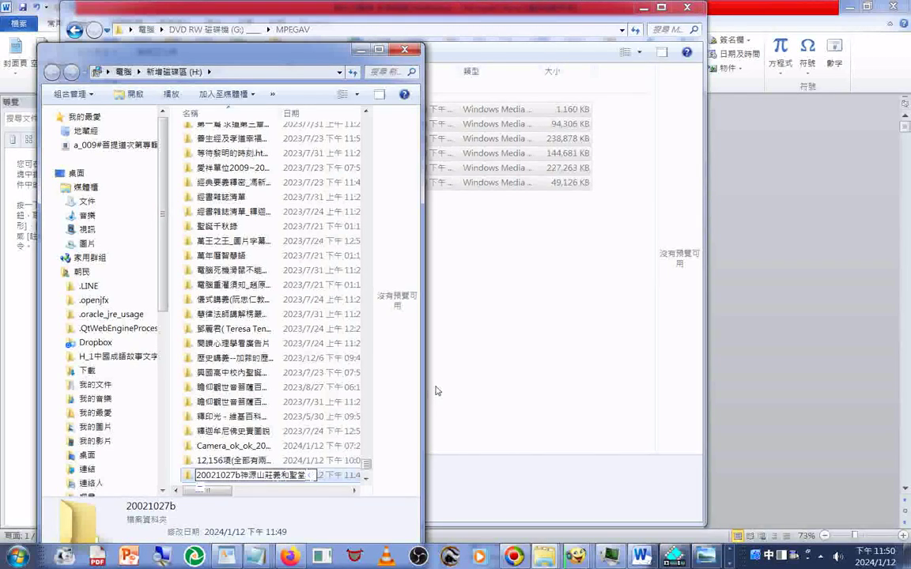
pyautogui.write('青少')
pyautogui.write('年ㄅ')
pyautogui.write('10')
pyautogui.press('Return')
# - Add the teacher's surname with the title 老師, followed by 演講, to the end of the folder name
pyautogui.write('吳ㄉㄠ')
pyautogui.write('老師')
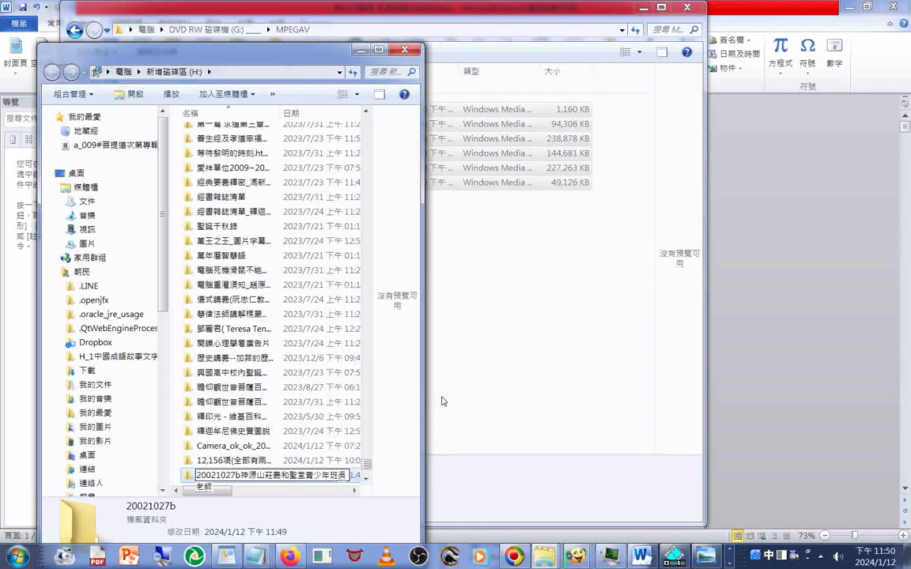
pyautogui.press('Return')
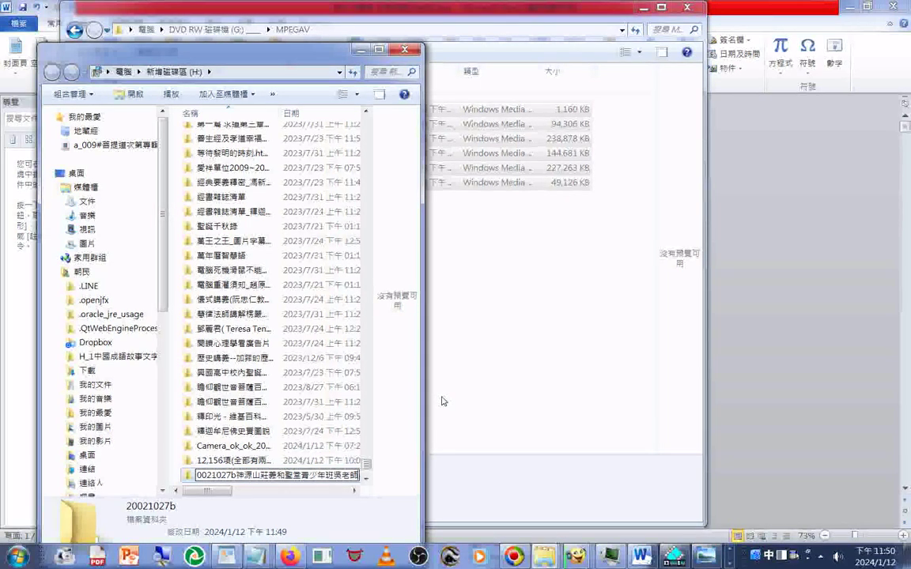
pyautogui.write('眼ㄐㄧㄤ3')
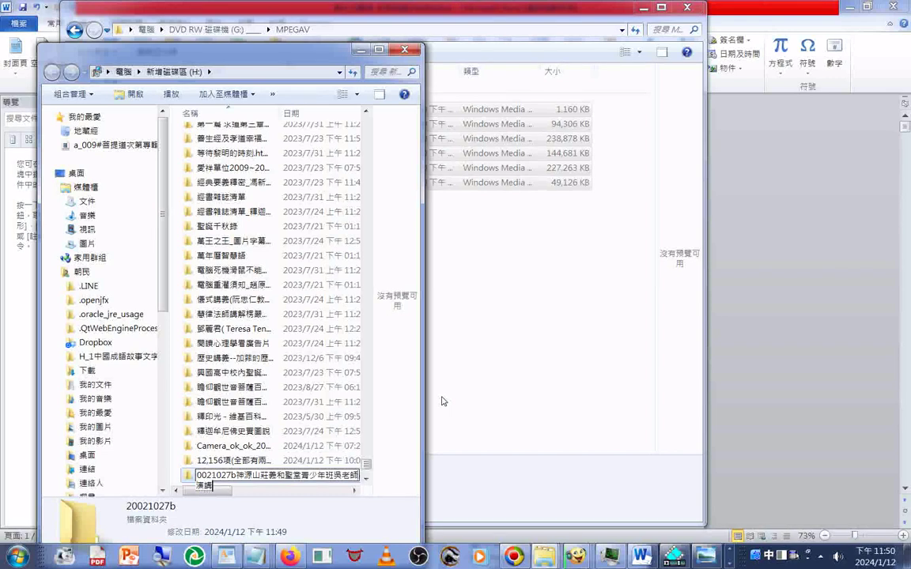
pyautogui.press('Return')
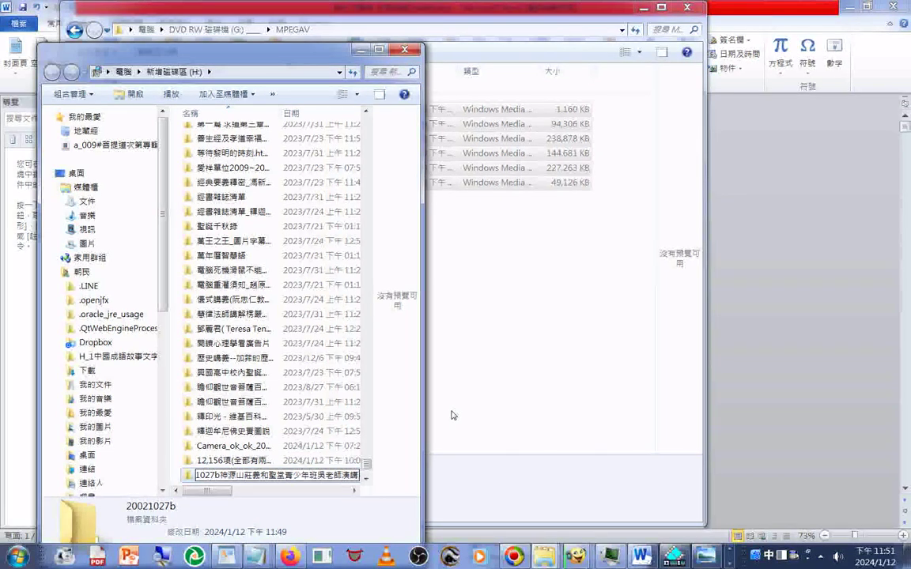
# - Append 用心 after 演講 at the end of the folder name
pyautogui.write('里ㄖㄣ')
pyautogui.press('BackSpace')
pyautogui.press('BackSpace')
pyautogui.write('用ㄊㄧㄢ')
pyautogui.press('space')
pyautogui.press('Return')
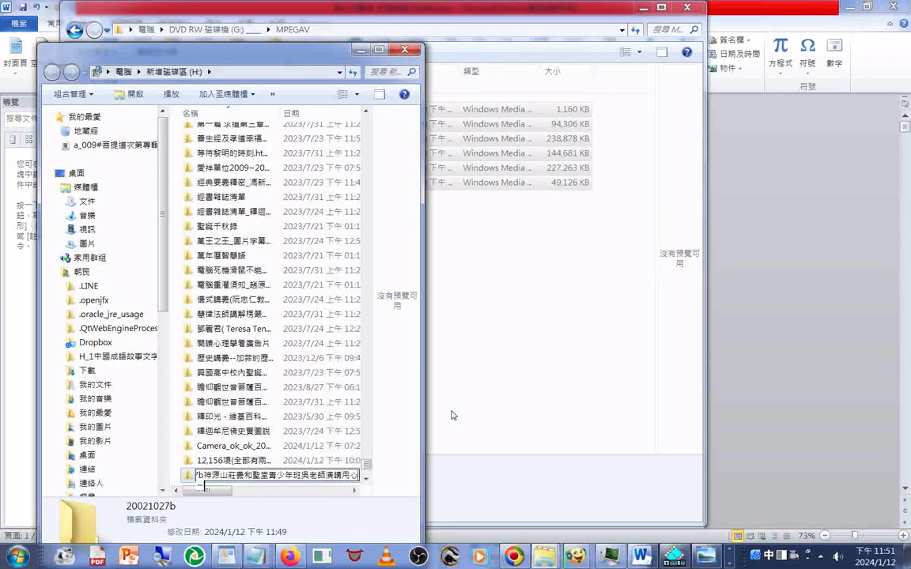
# - Continue the folder name with 迎接世紀 after 用心
pyautogui.write('營')
pyautogui.write('接')
pyautogui.press('Return')
pyautogui.write('是紀')
pyautogui.press('Return')
# - Insert the letter E between 迎接 and 世紀 and commit the folder's new name
pyautogui.press('Left')
pyautogui.press('Left')
pyautogui.write('#')
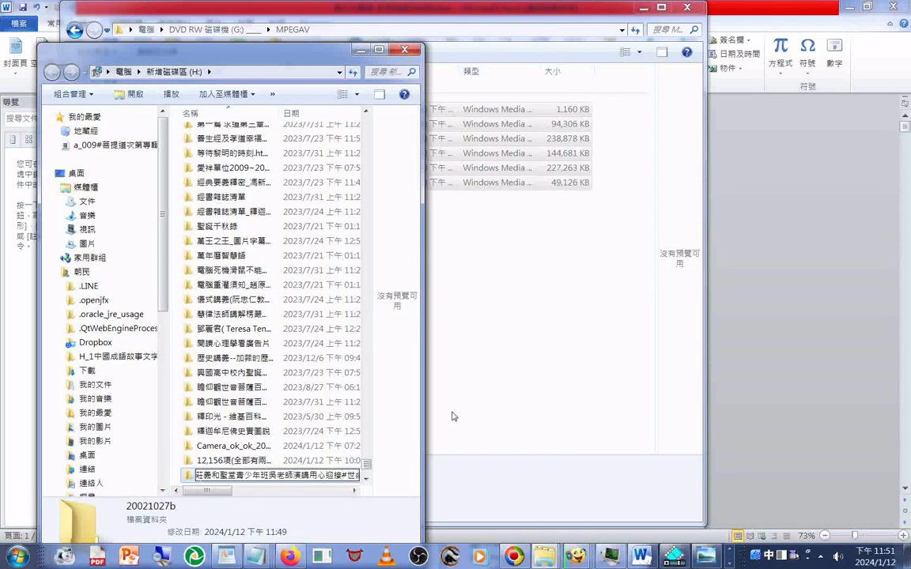
pyautogui.press('BackSpace')
pyautogui.write('E')
pyautogui.press('Return')
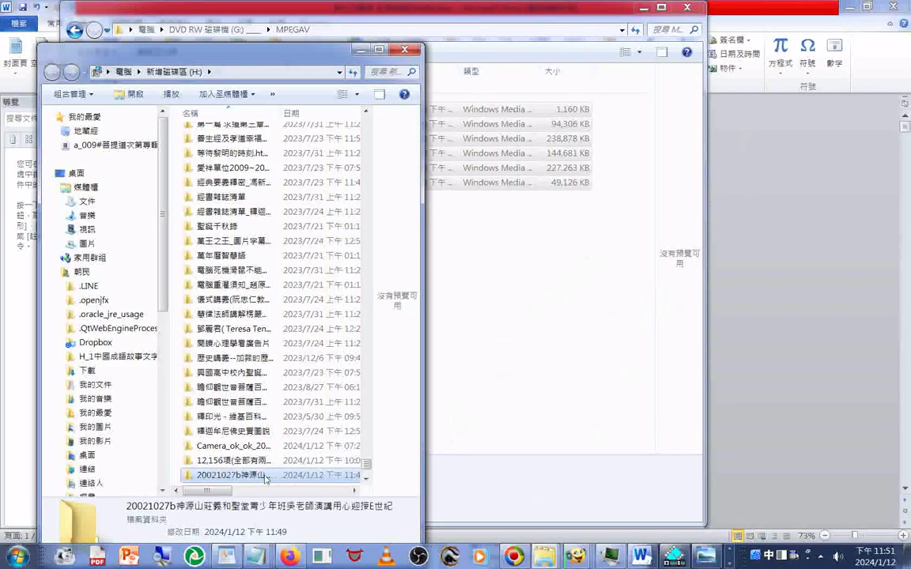
# - Open the renamed 20021027b folder beside the MPEGAV window and copy the six selected DAT files into it
pyautogui.doubleClick(265, 476)
pyautogui.moveTo(248, 58); pyautogui.dragTo(757, 48)
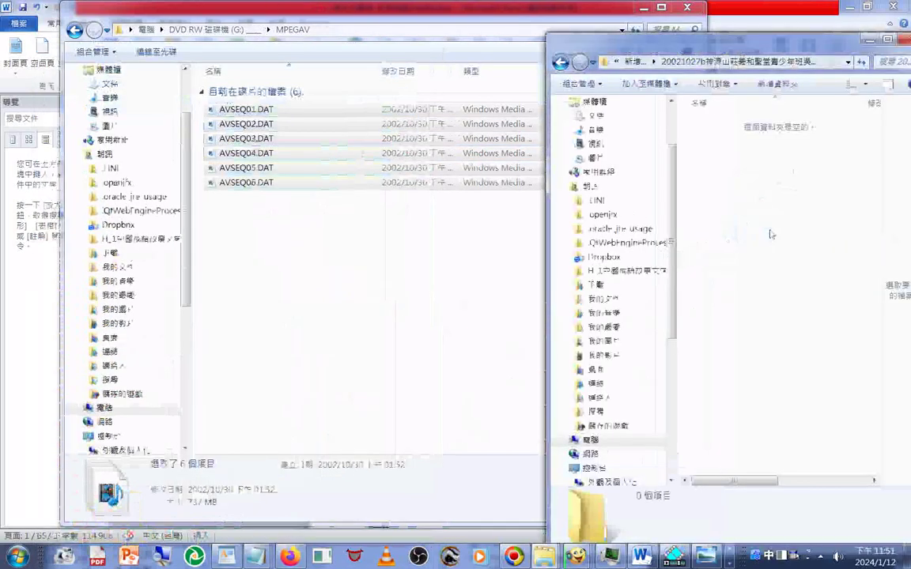
pyautogui.moveTo(361, 155); pyautogui.dragTo(771, 235)
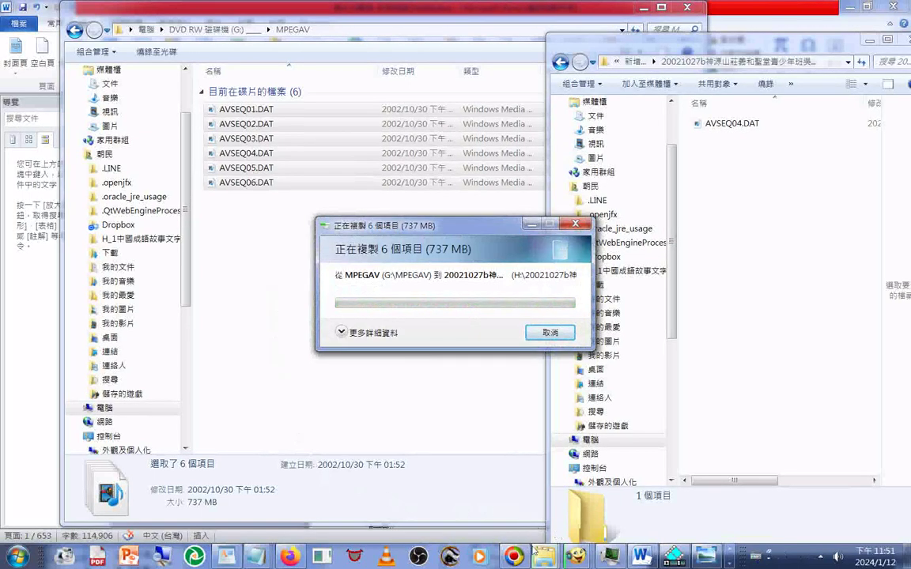
# - Switch to Notepad and bring up the untitled document containing the list of dictionary terms
pyautogui.rightClick(544, 556)
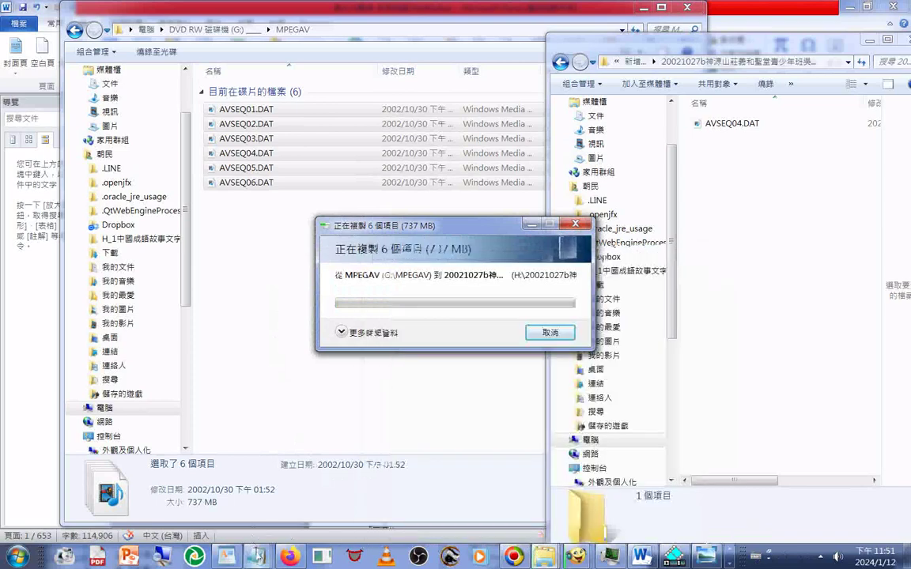
pyautogui.click(257, 557)
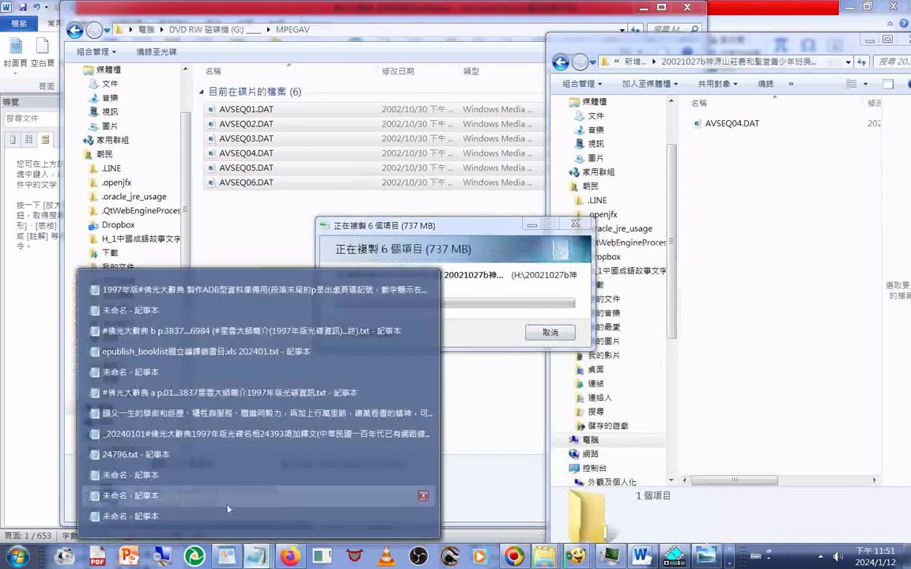
pyautogui.click(227, 507)
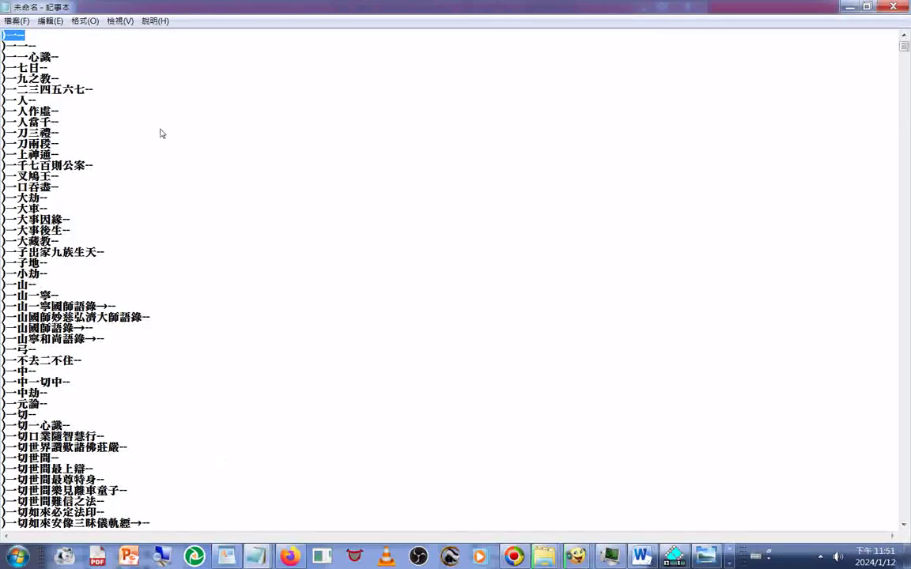